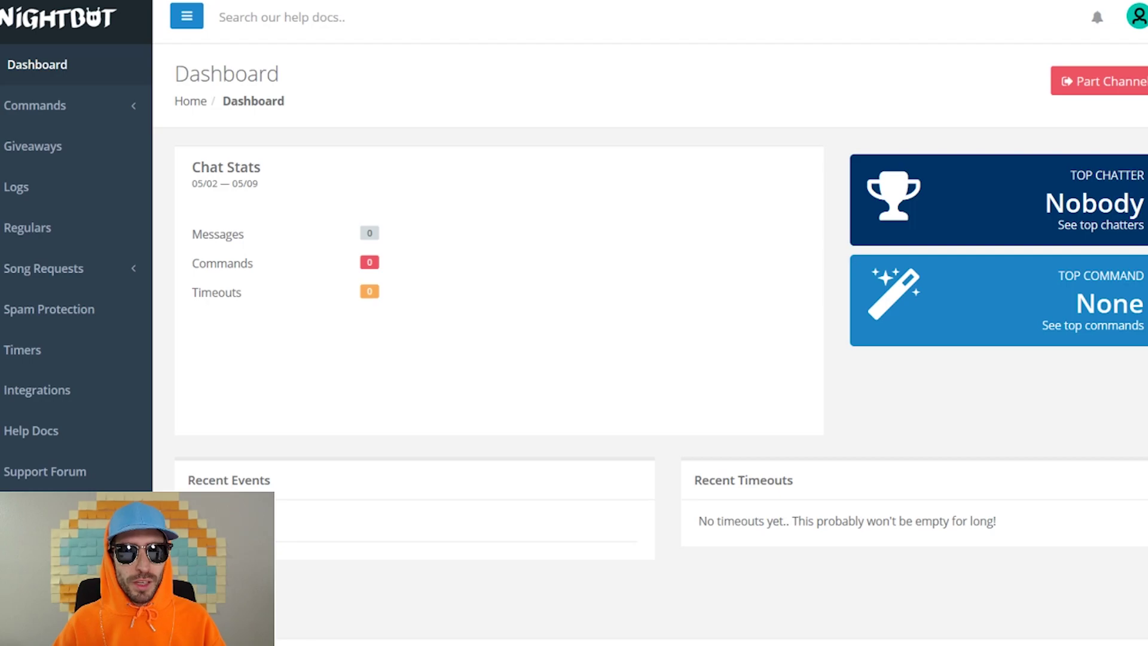
- Expand Commands in the sidebar and show the Default commands list
{"action": "left_click", "coordinate": [59, 109]}
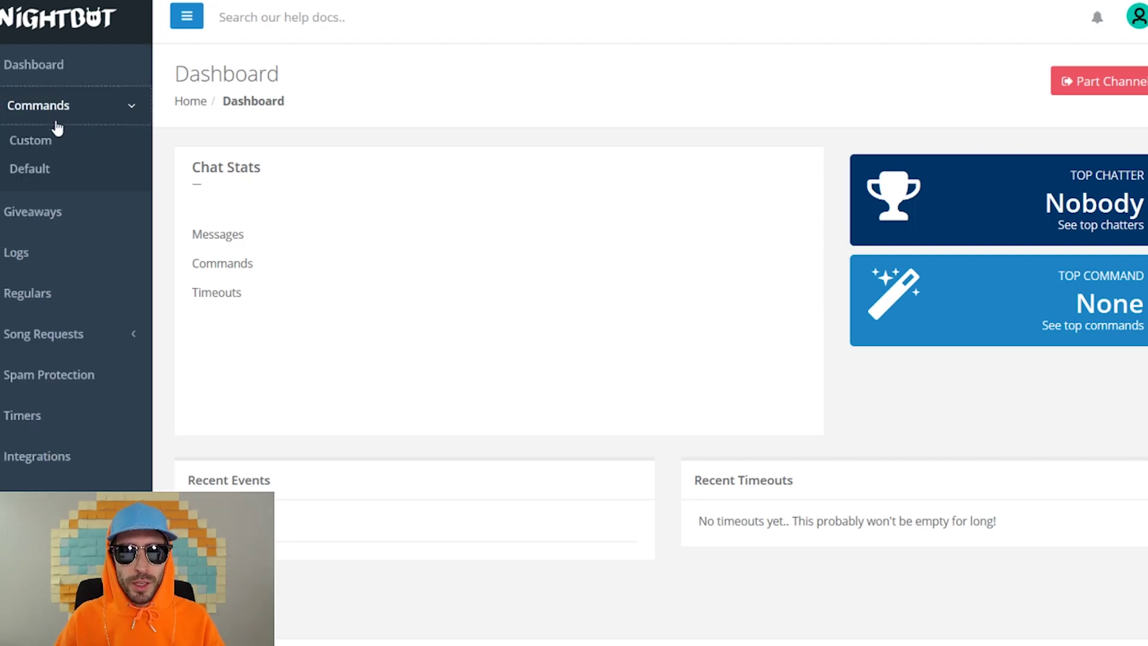
{"action": "left_click", "coordinate": [43, 171]}
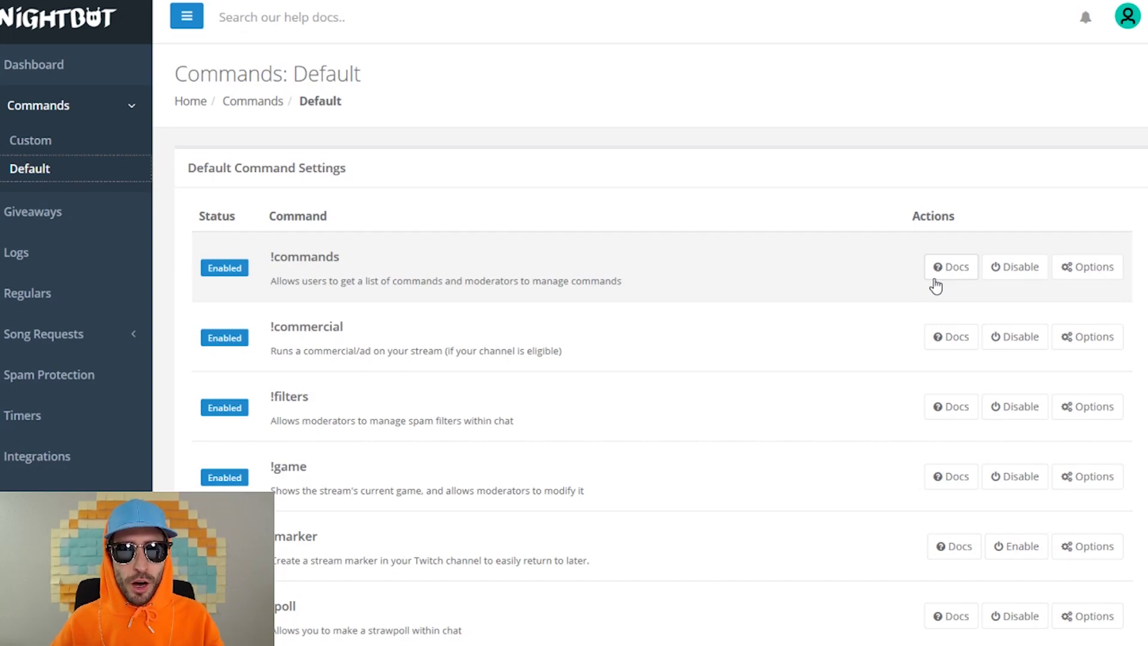
- Review the !commands options: userlevel kept at Everyone, cooldown slider at 10 seconds
{"action": "left_click", "coordinate": [1083, 269]}
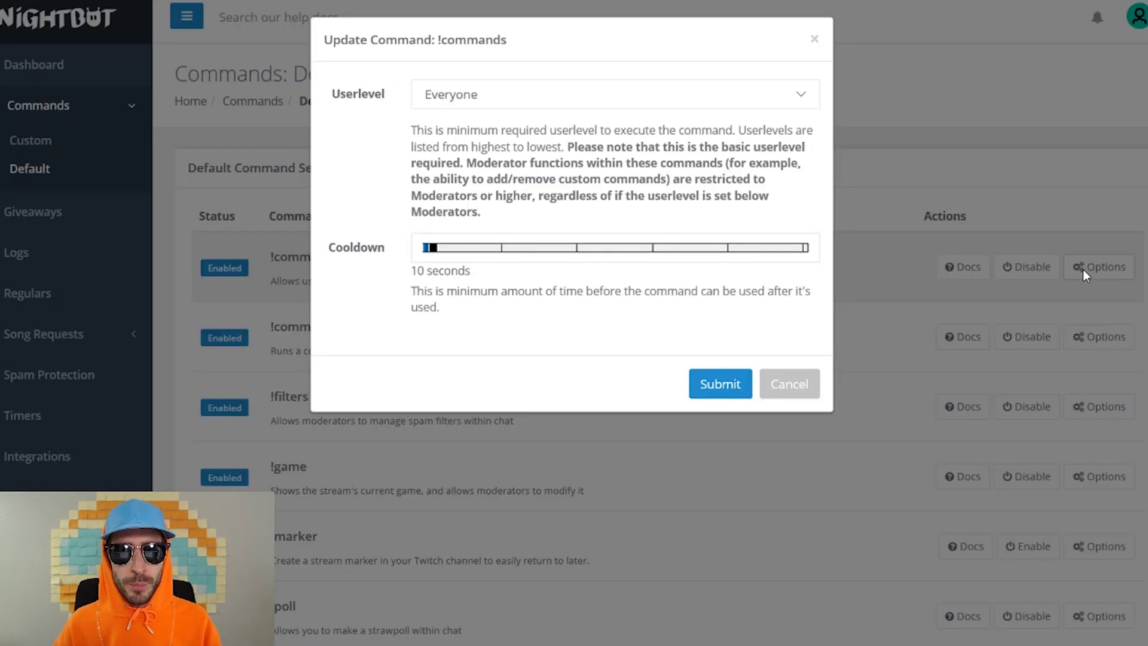
{"action": "left_click", "coordinate": [790, 93]}
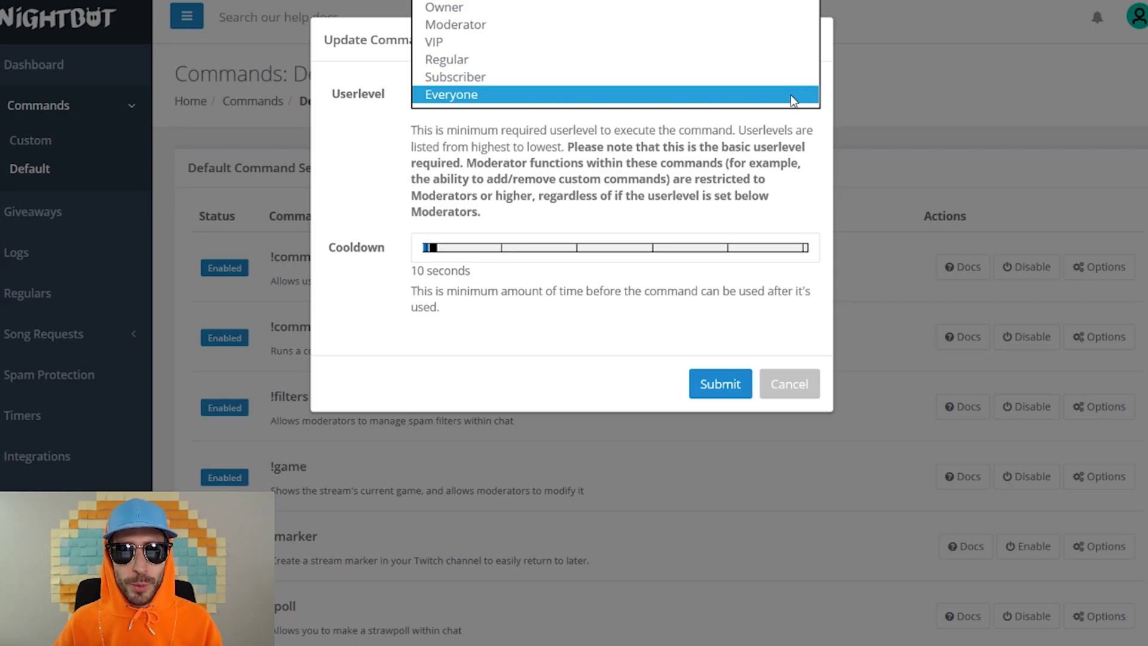
{"action": "left_click", "coordinate": [791, 95]}
{"action": "mouse_move", "coordinate": [431, 248]}
{"action": "left_mouse_down"}
{"action": "mouse_move", "coordinate": [461, 256]}
{"action": "mouse_move", "coordinate": [433, 255]}
{"action": "left_mouse_up"}
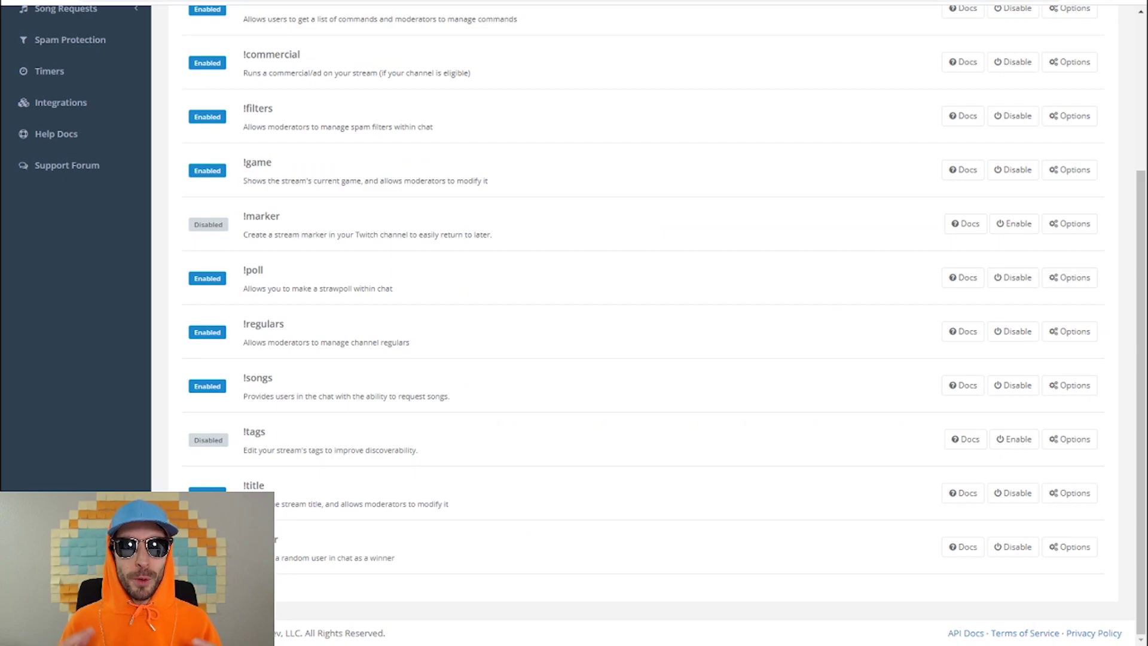
{"action": "scroll", "coordinate": [502, 455], "scroll_direction": "up", "scroll_amount": 2}
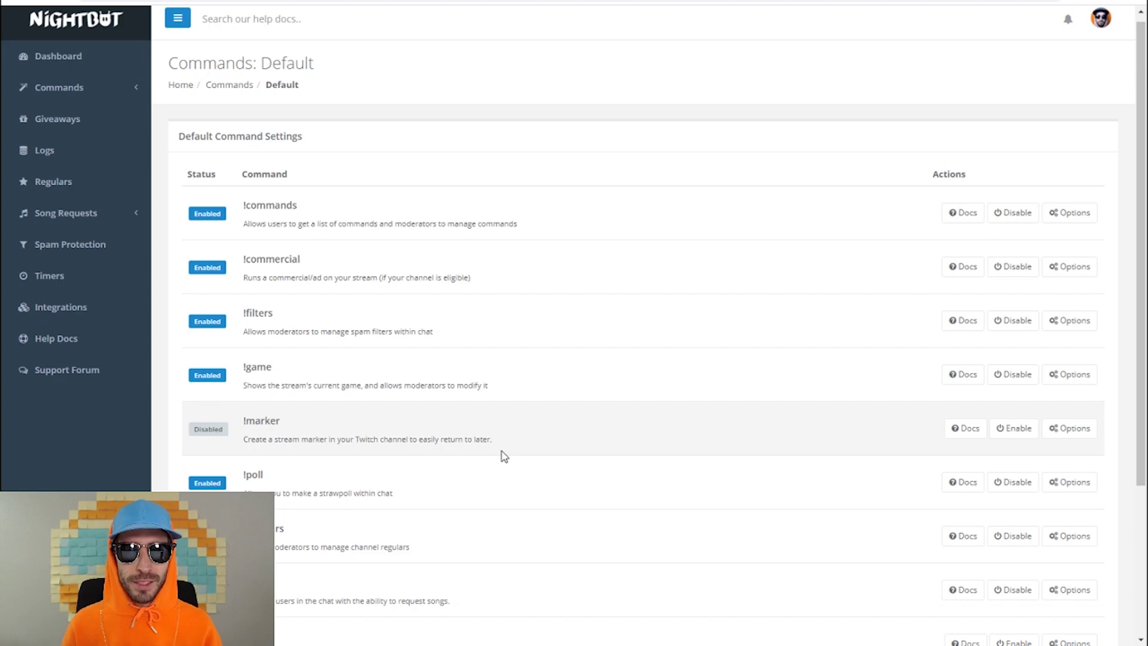
{"action": "scroll", "coordinate": [503, 456], "scroll_direction": "down", "scroll_amount": 2}
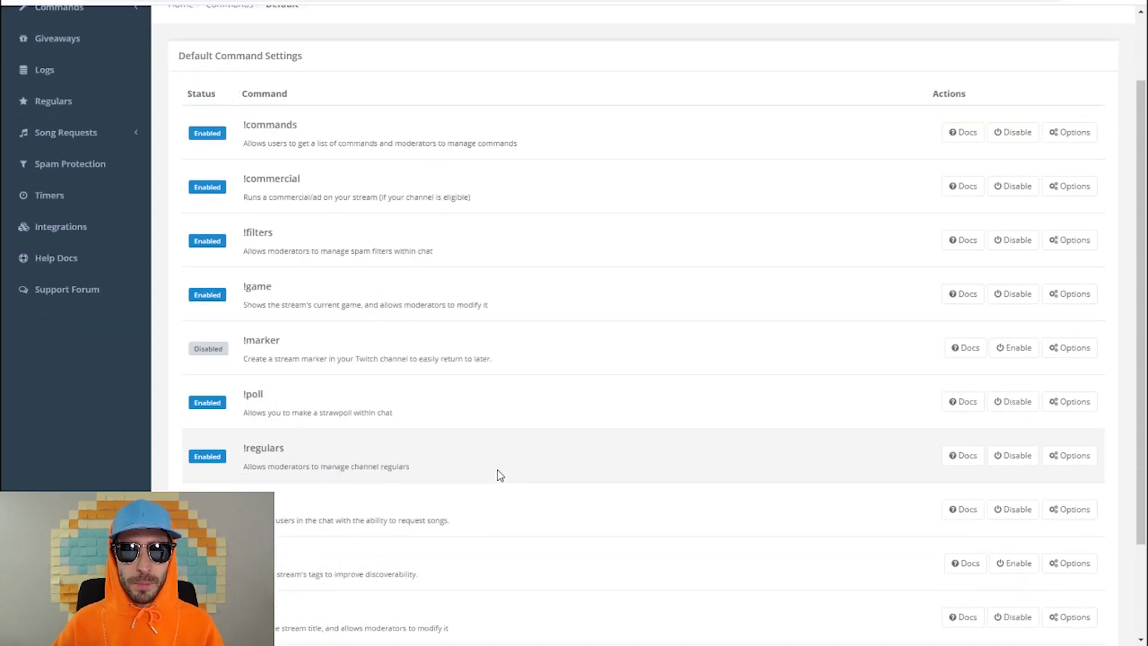